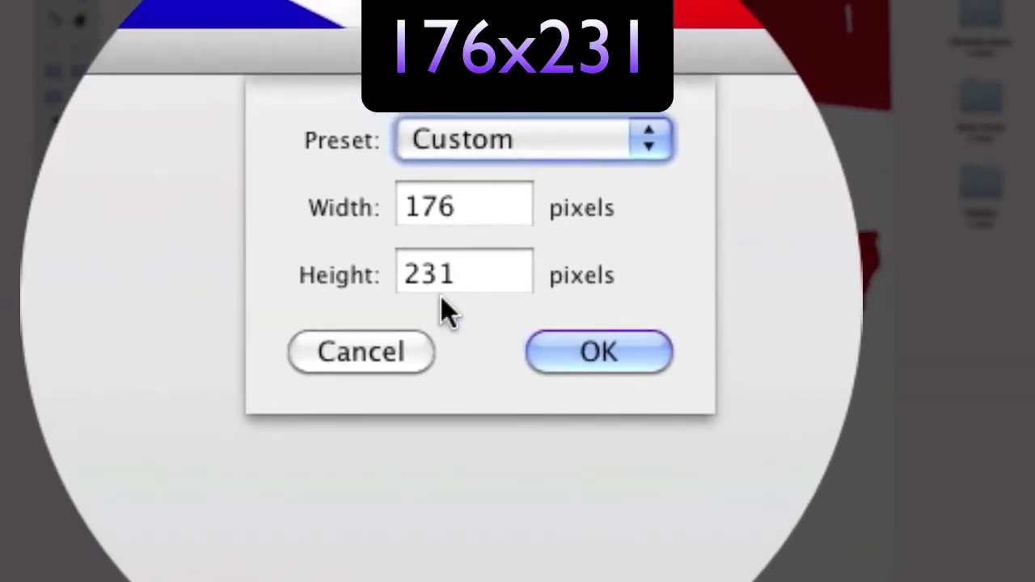
Create the blank 176×231 image, zoom it to 200%, and enlarge and reposition its window
left_click(524, 325)
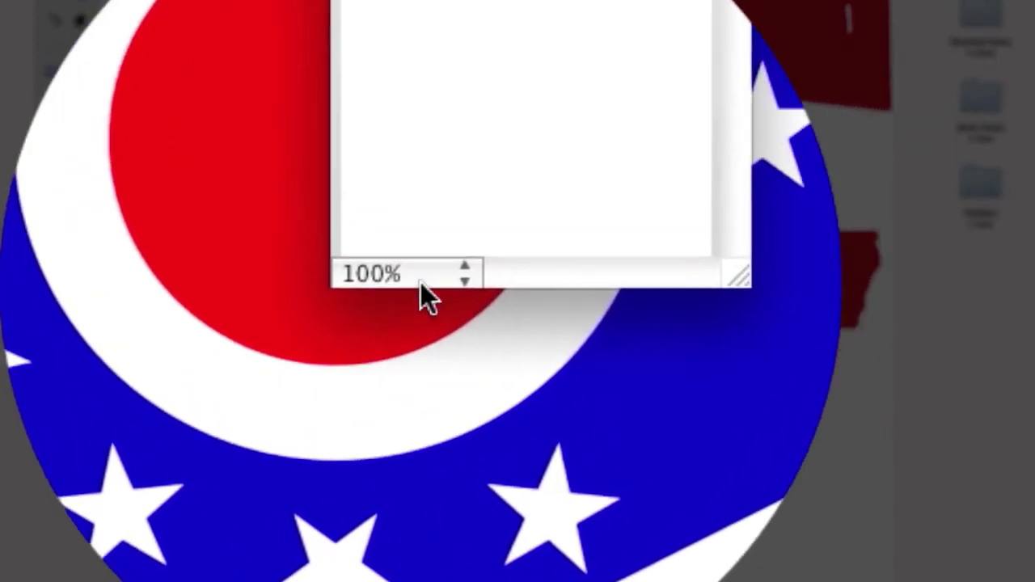
left_click(420, 282)
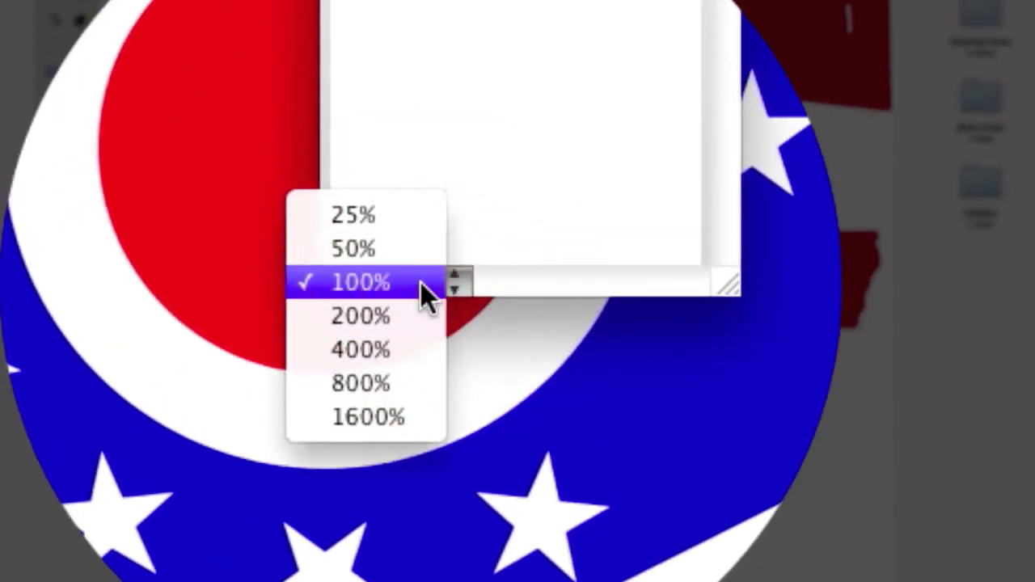
left_click(422, 283)
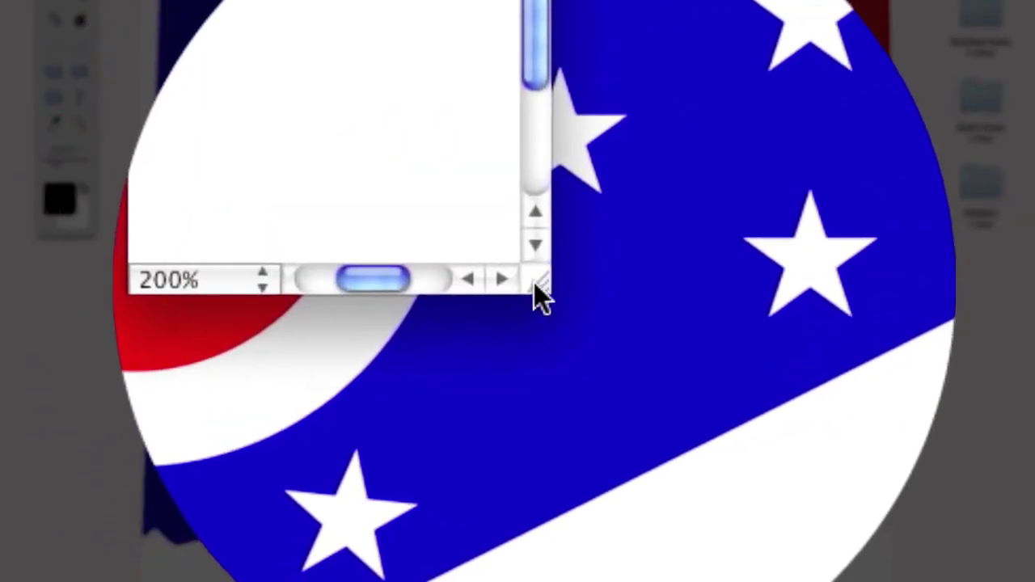
left_click_drag(534, 283, 613, 282)
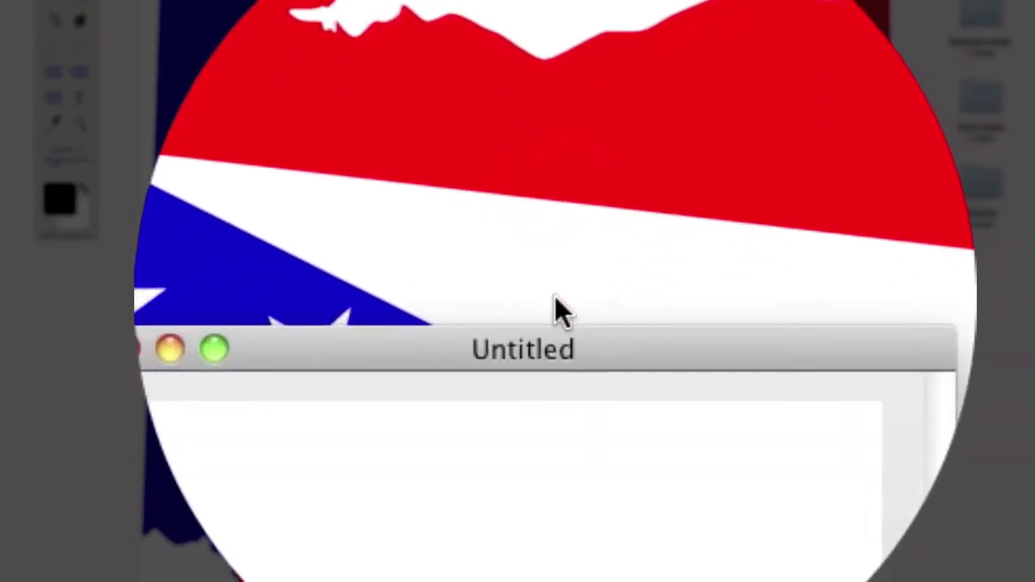
left_click_drag(550, 297, 546, 301)
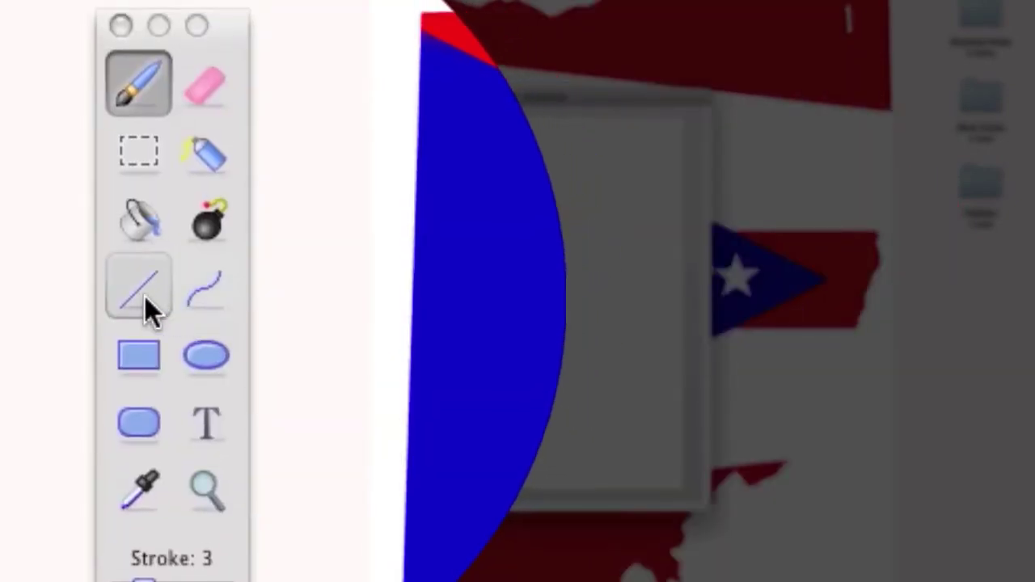
Choose the Line tool with stroke width 1 and undo the trial line, leaving the canvas blank
left_click(53, 77)
left_click_drag(143, 579, 132, 579)
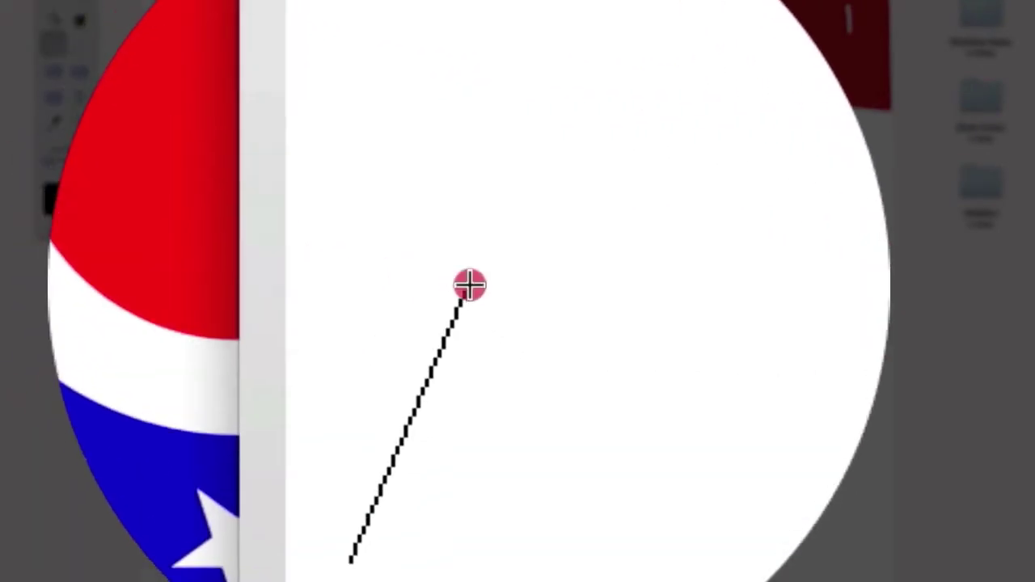
key("super+z")
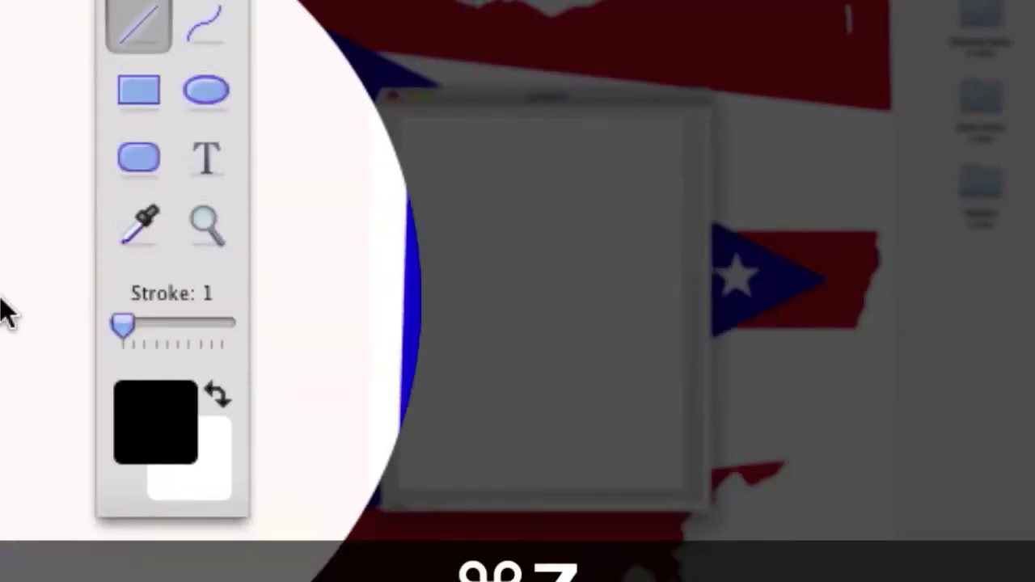
Set stroke width to 2 and draw the stick figure's legs, body and arms
left_click_drag(122, 326, 134, 332)
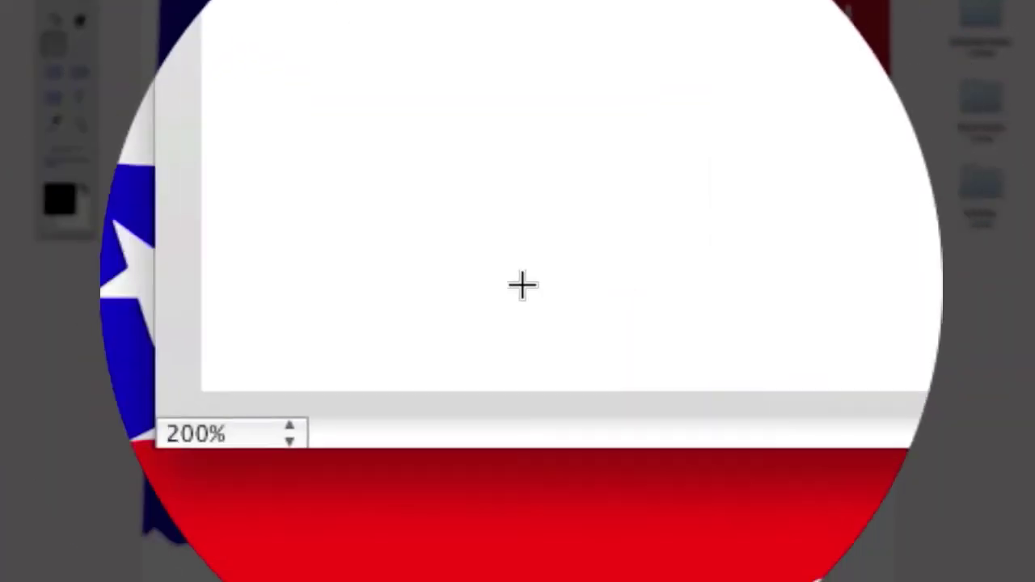
left_click_drag(409, 471, 581, 283)
key("super+z")
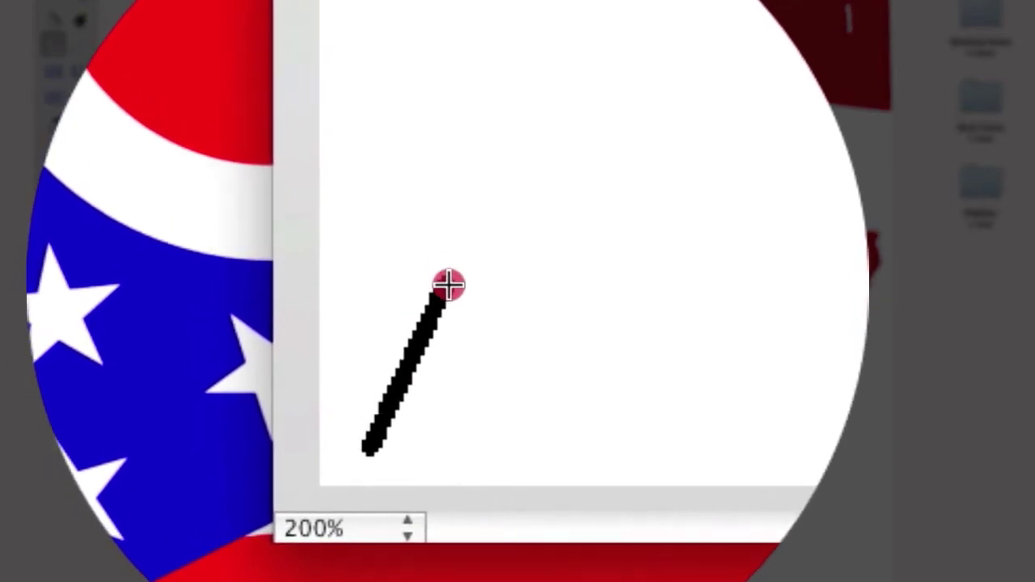
mouse_move(448, 283)
left_mouse_down()
mouse_move(522, 452)
mouse_move(448, 267)
mouse_move(450, 48)
left_mouse_up()
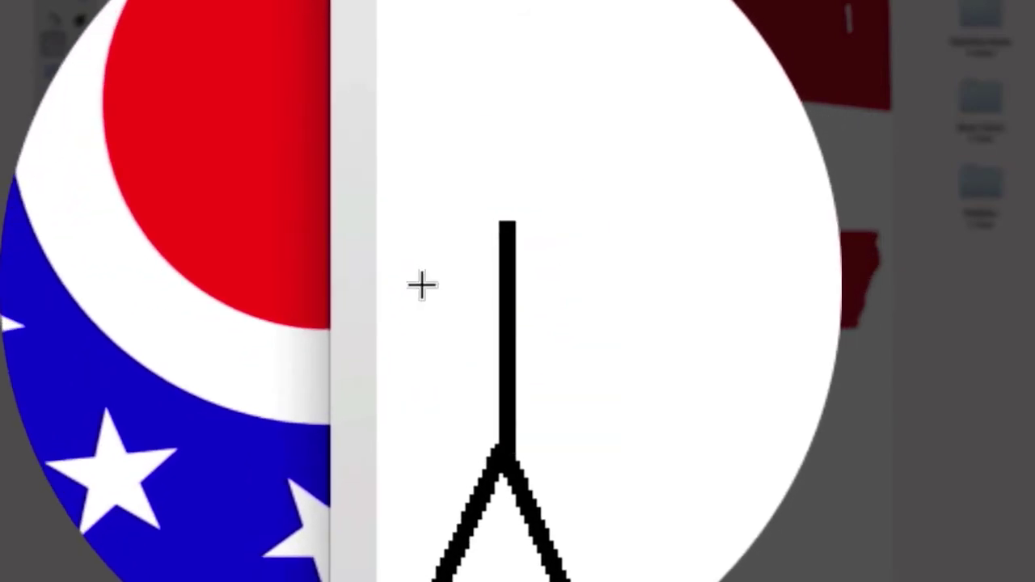
left_click_drag(420, 285, 638, 285)
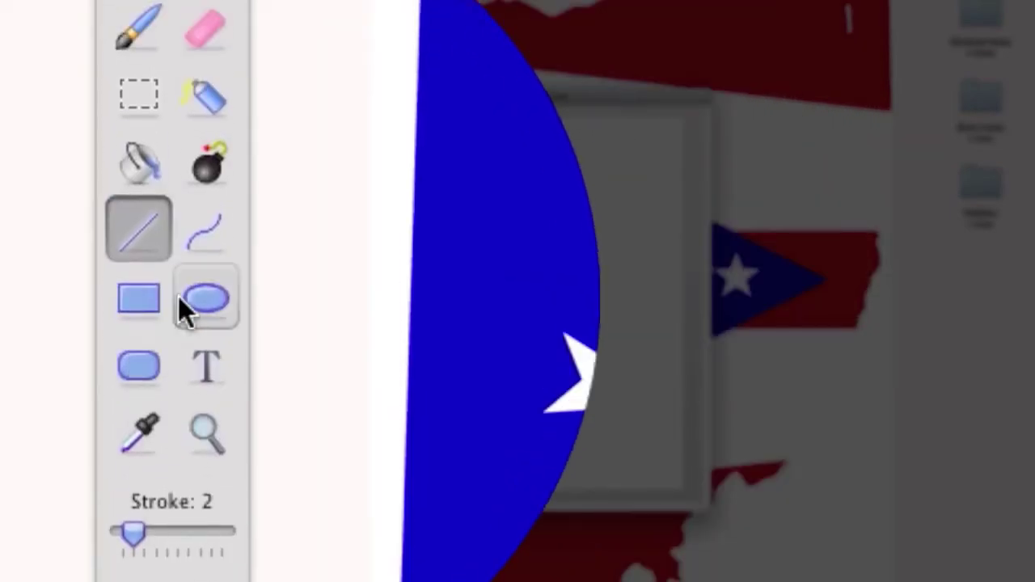
Draw an oval head and a circular ball with ellipses, then add a curved seam inside the ball
left_click(185, 297)
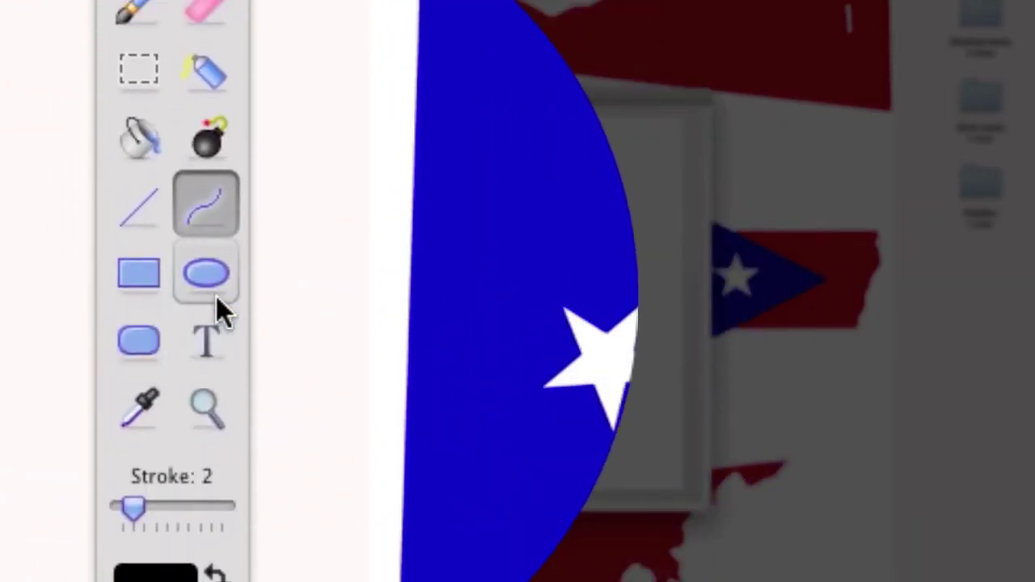
left_click(215, 296)
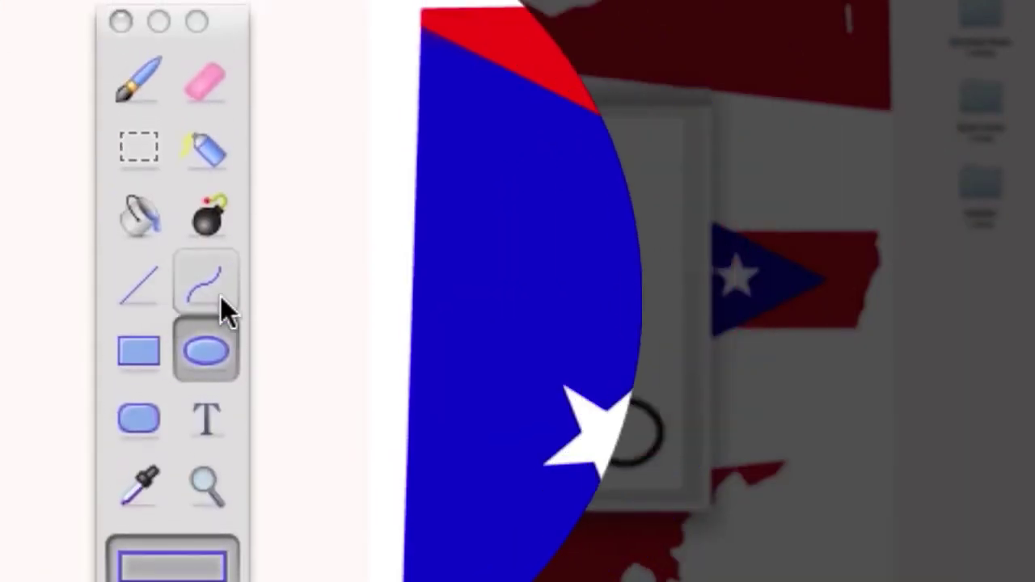
left_click(223, 298)
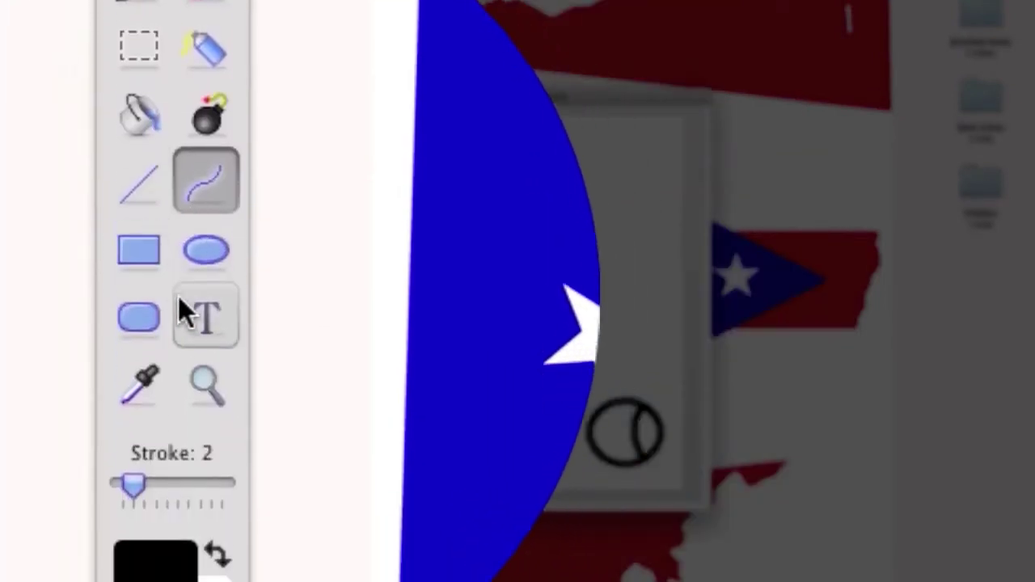
Place the text 'Test' near the top of the canvas
left_click(204, 315)
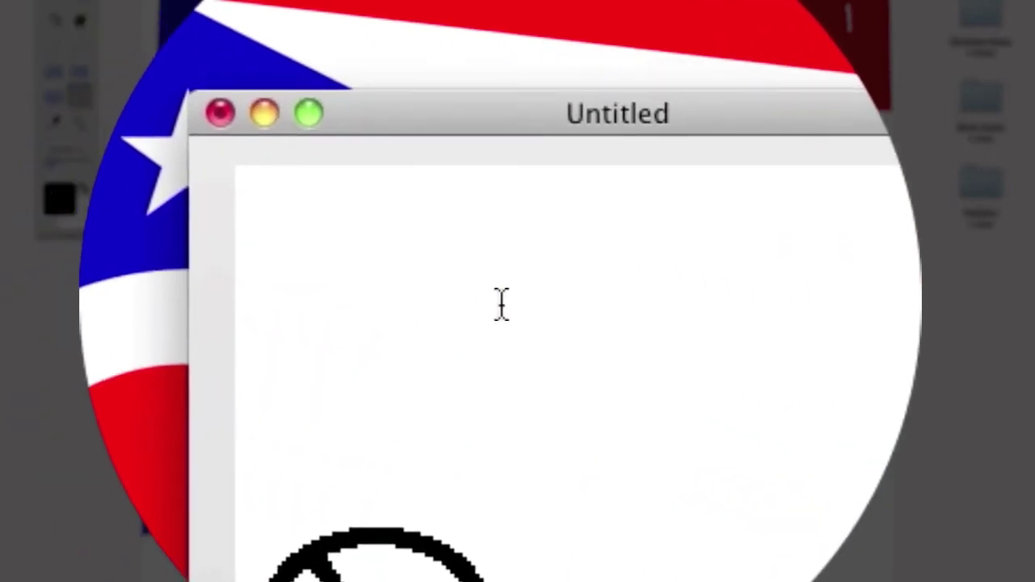
left_click(578, 275)
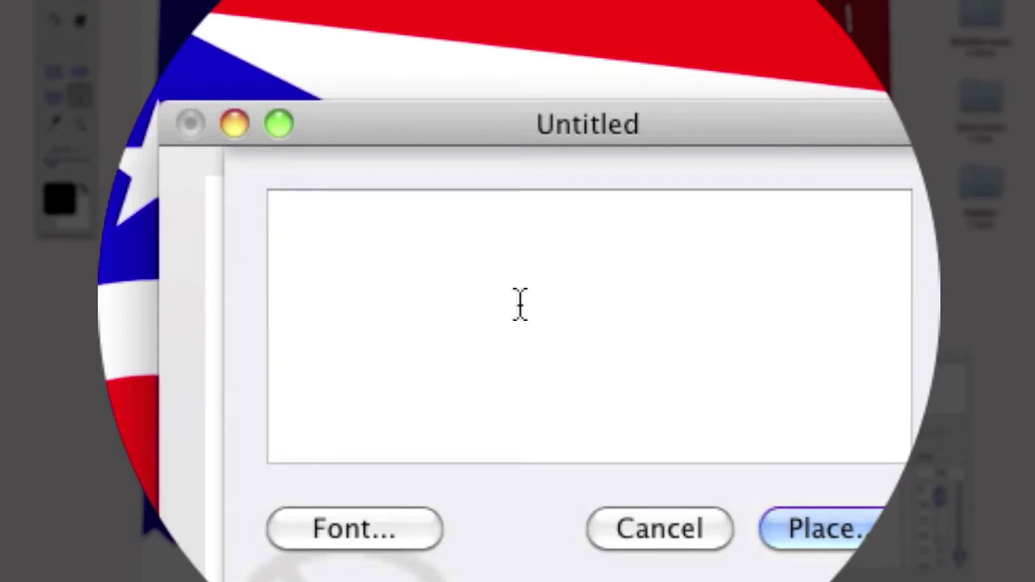
type("T")
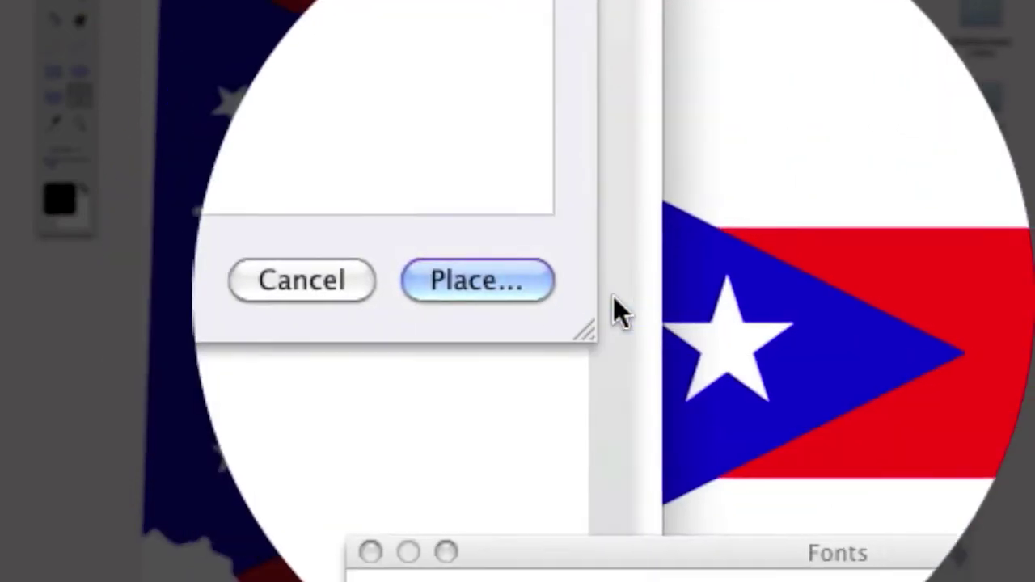
left_click(823, 528)
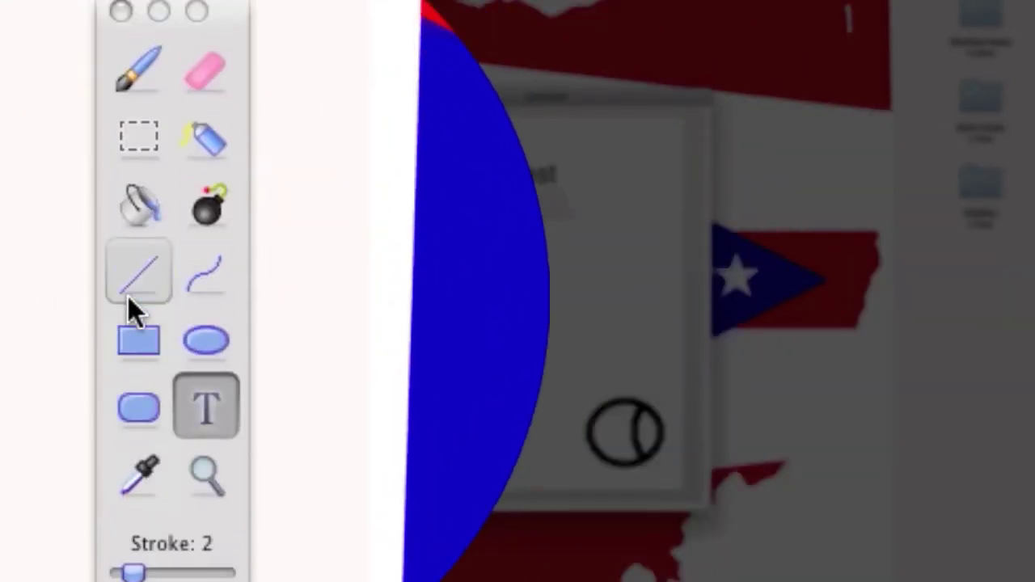
Draw two 1-width lines from the head and the ball to 'Test', dismissing the save dialog
left_click(128, 296)
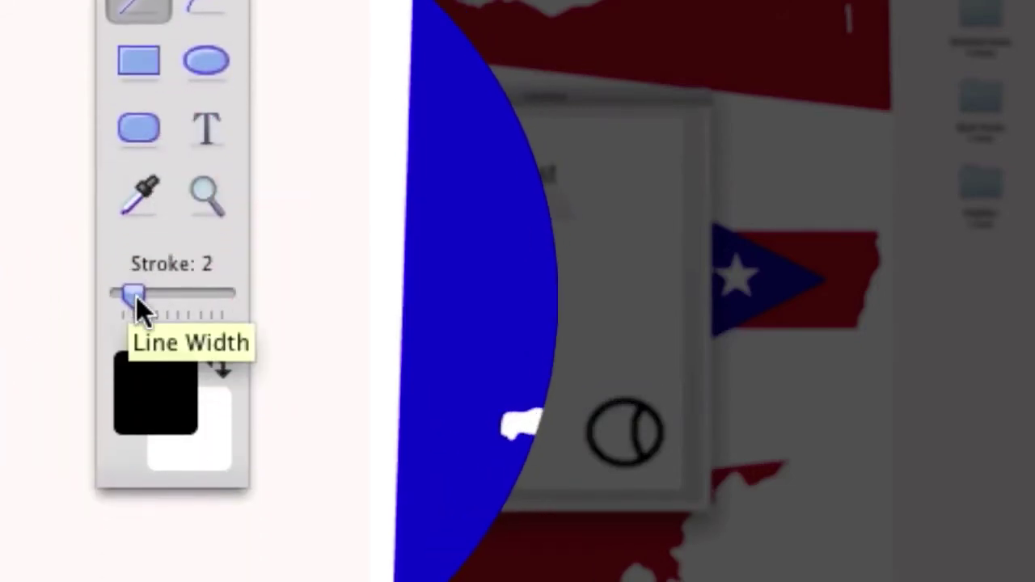
left_click_drag(136, 296, 121, 296)
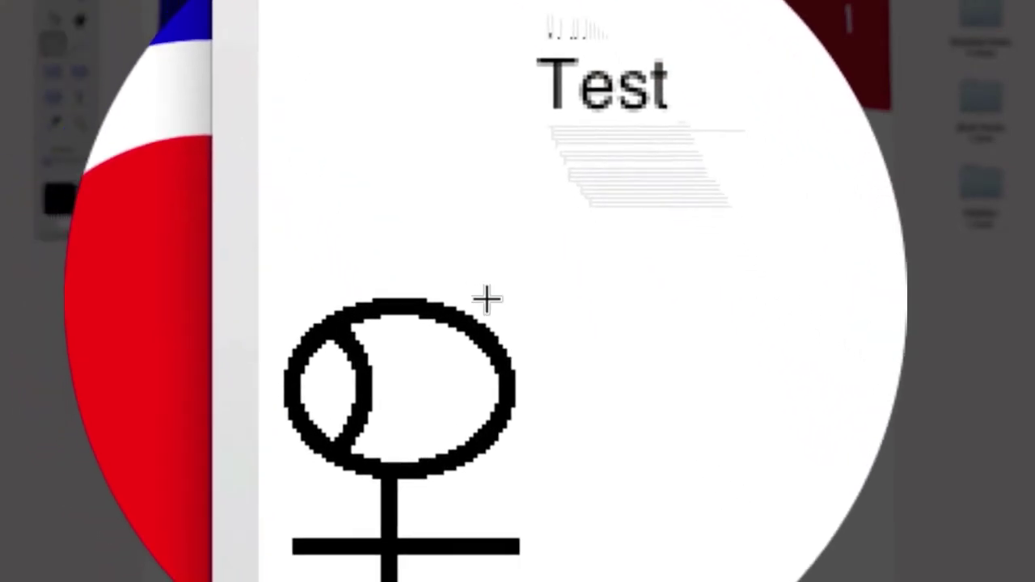
left_click_drag(487, 300, 614, 105)
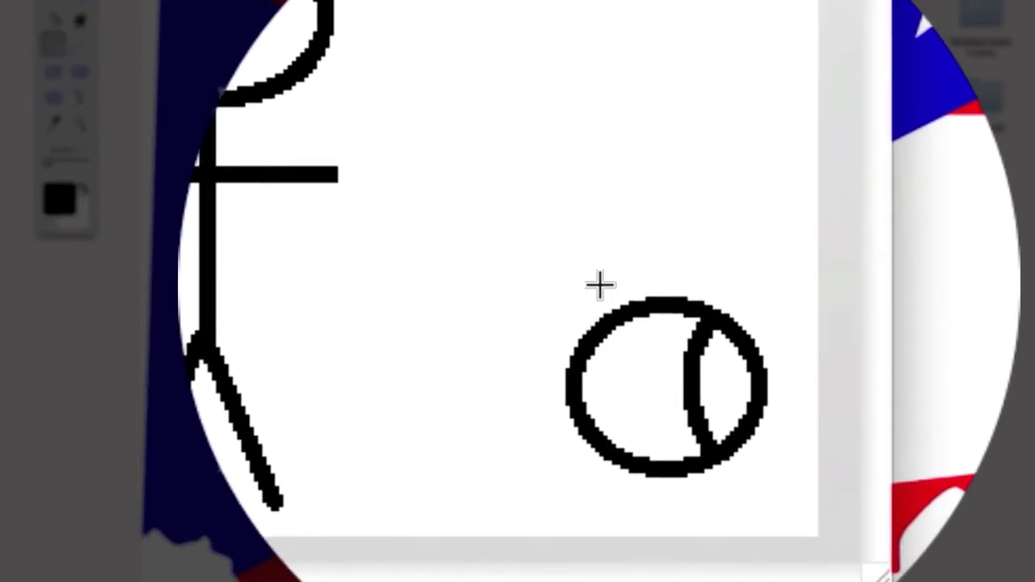
left_click_drag(599, 285, 546, 299)
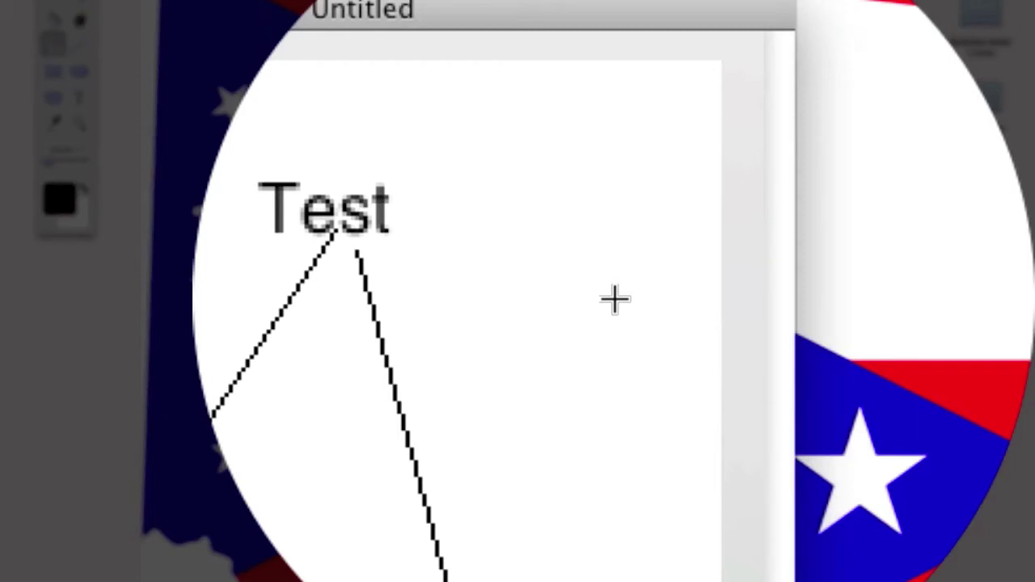
key("super+s")
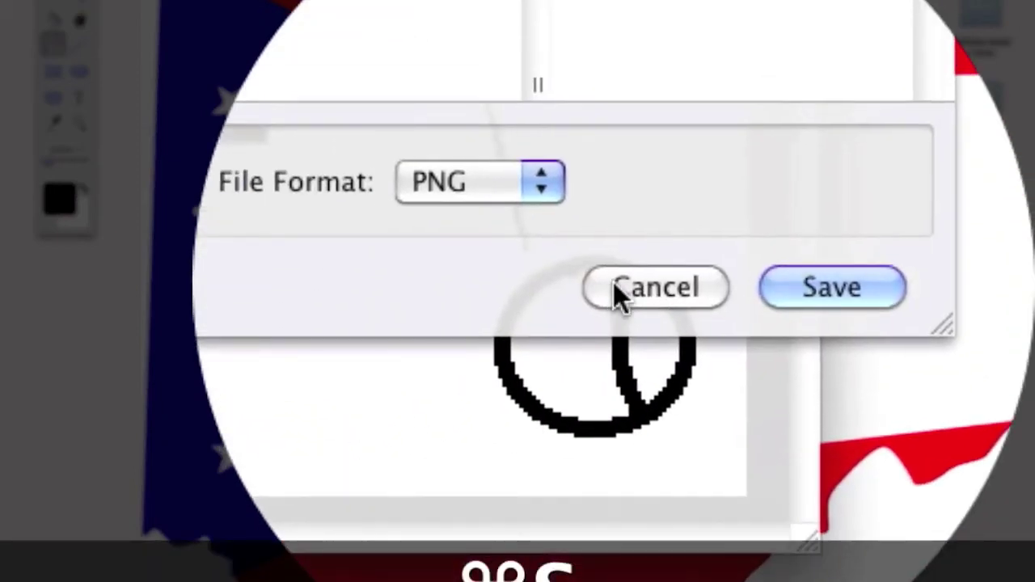
left_click(615, 287)
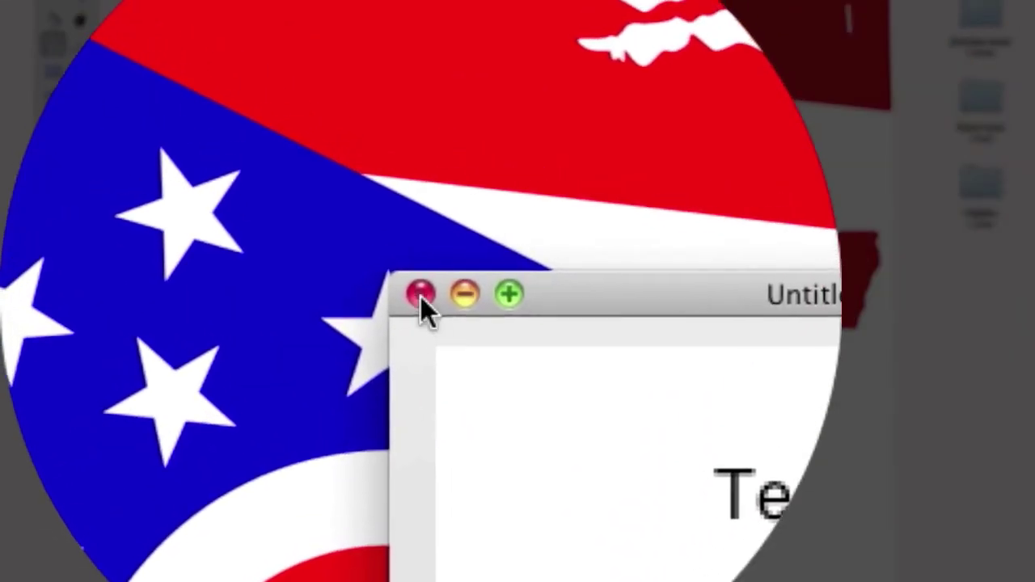
Quit Paintbrush without saving and choose Later on Comic Life's update prompt
key("super+q")
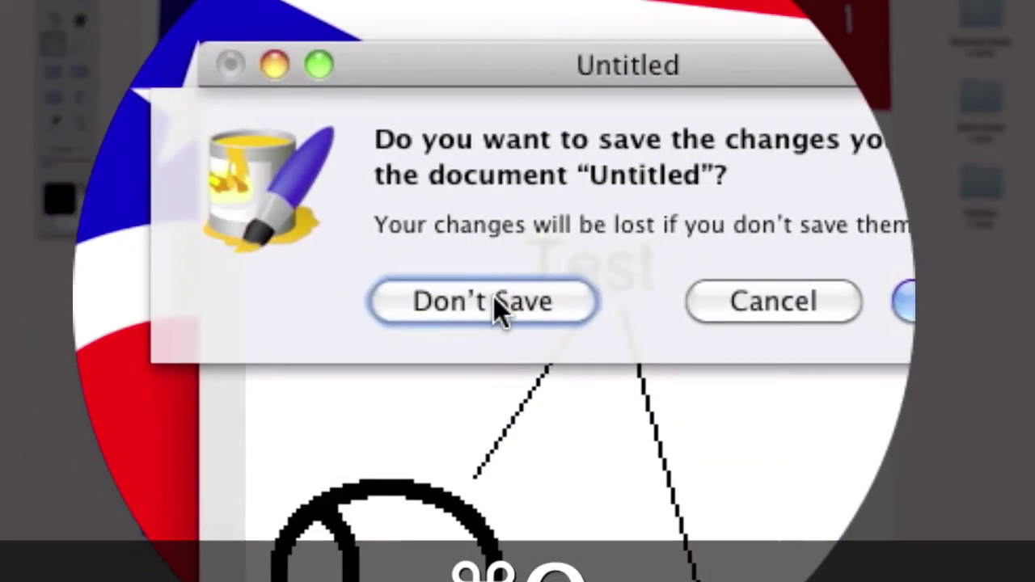
left_click(495, 303)
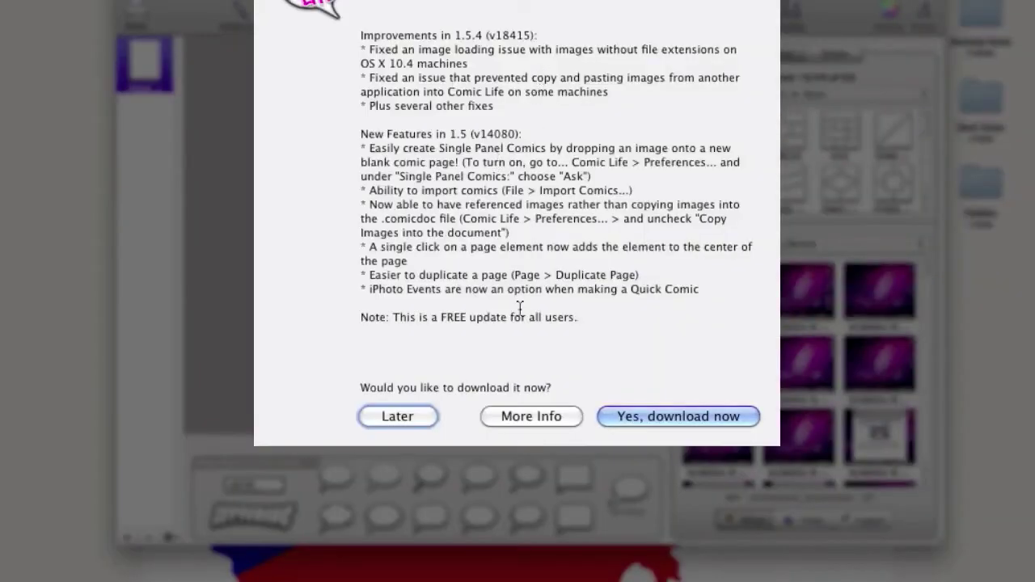
left_click(418, 419)
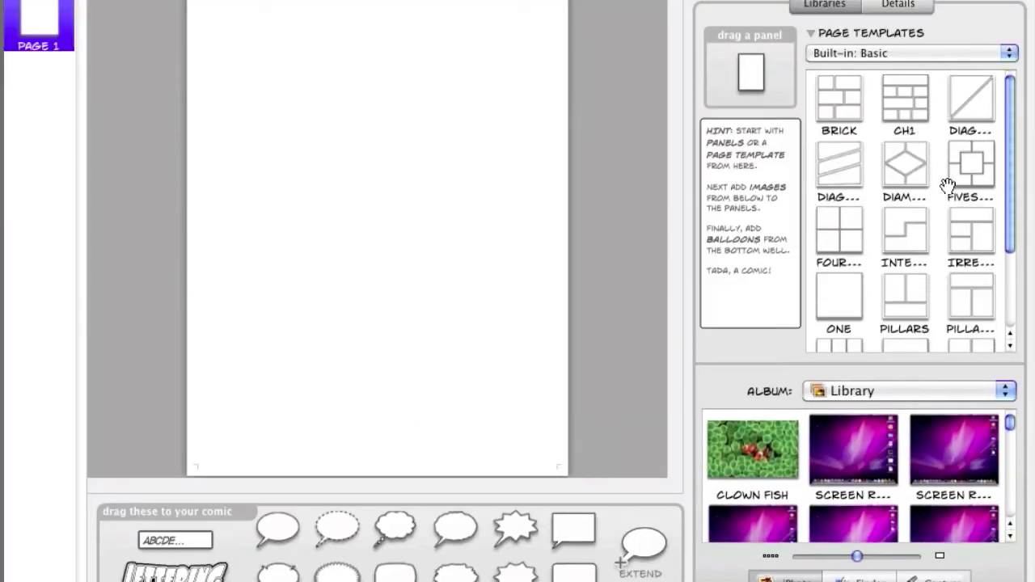
Apply the FOUR page template to split the page into four equal panels
left_click(839, 226)
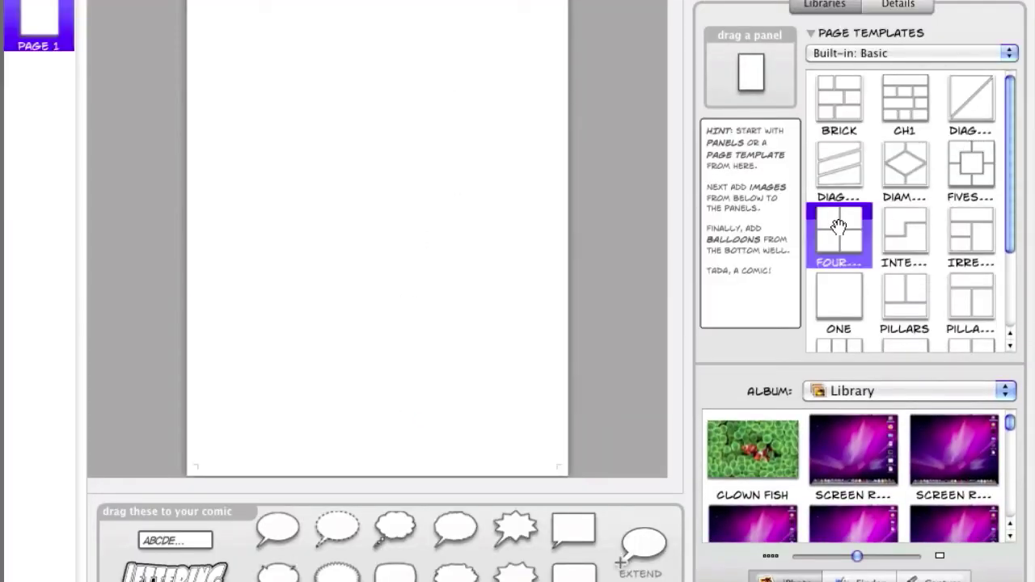
left_click_drag(839, 227, 414, 206)
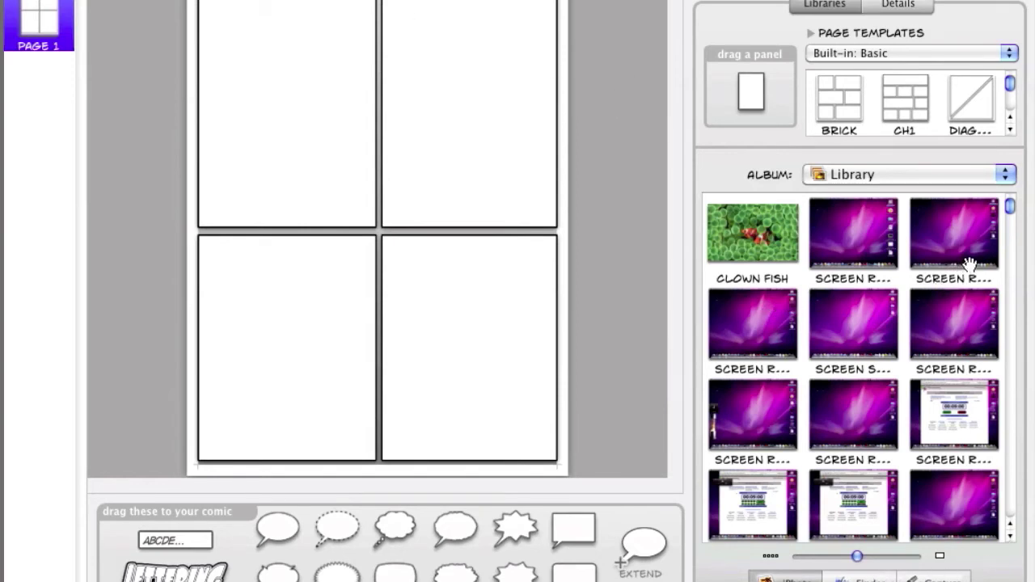
scroll(975, 270, "down", 1)
scroll(975, 269, "down", 3)
scroll(975, 269, "up", 3)
Switch the image browser to computer folders and open First Comic > Frames
left_click(858, 579)
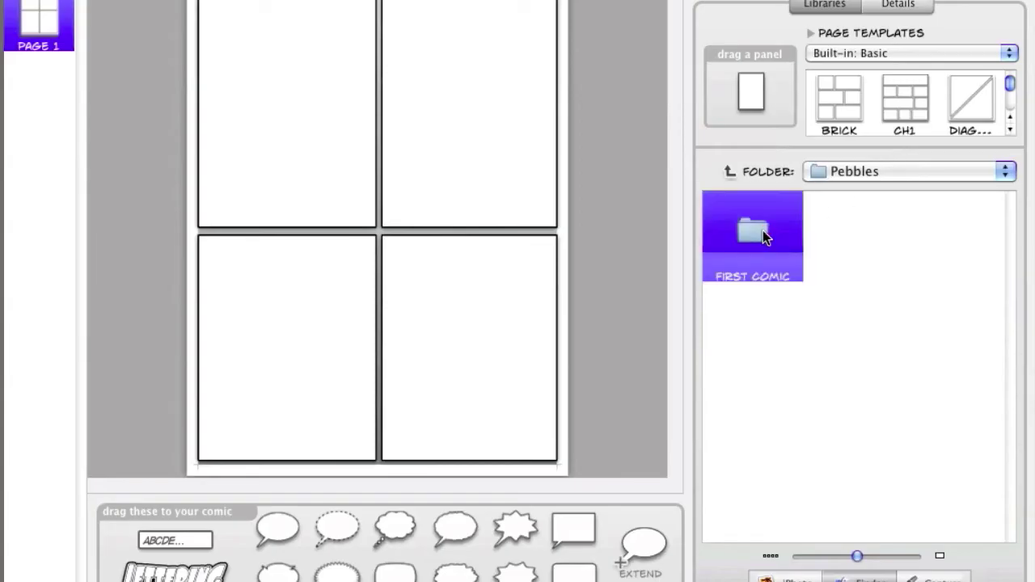
double_click(763, 234)
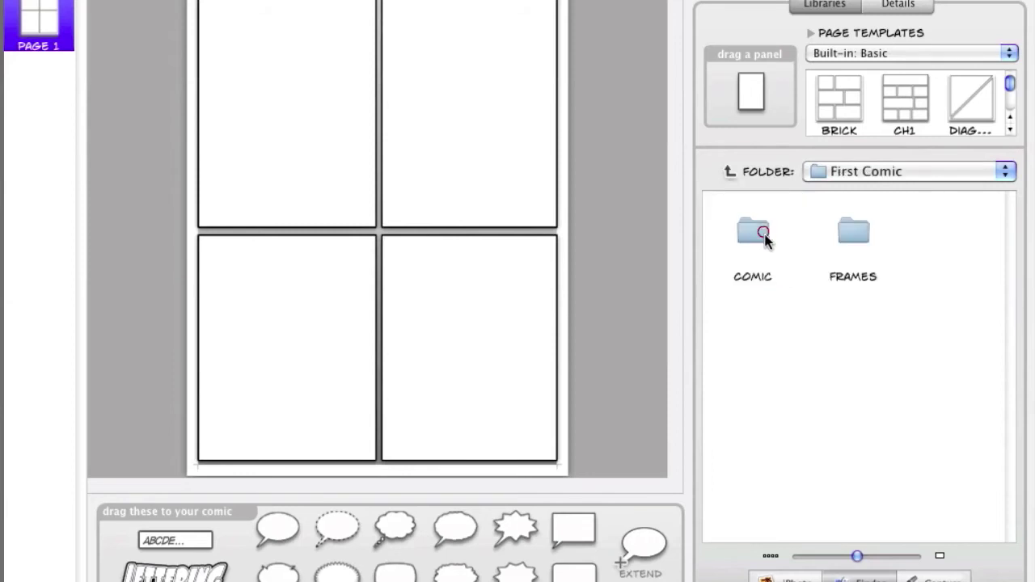
double_click(854, 233)
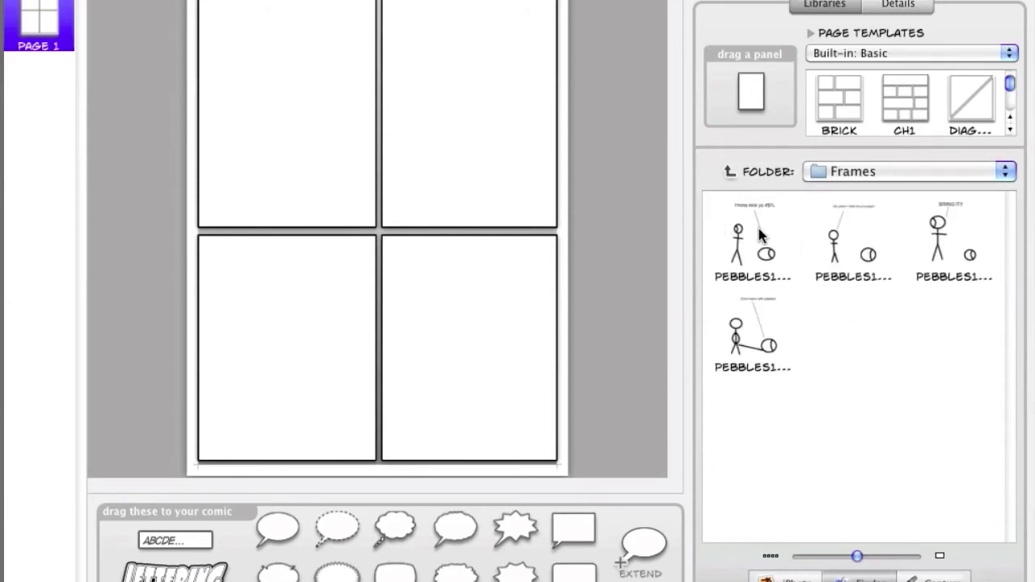
Drop the four Pebbles frames into the top-left, top-right, bottom-left and bottom-right panels
left_click_drag(759, 228, 312, 106)
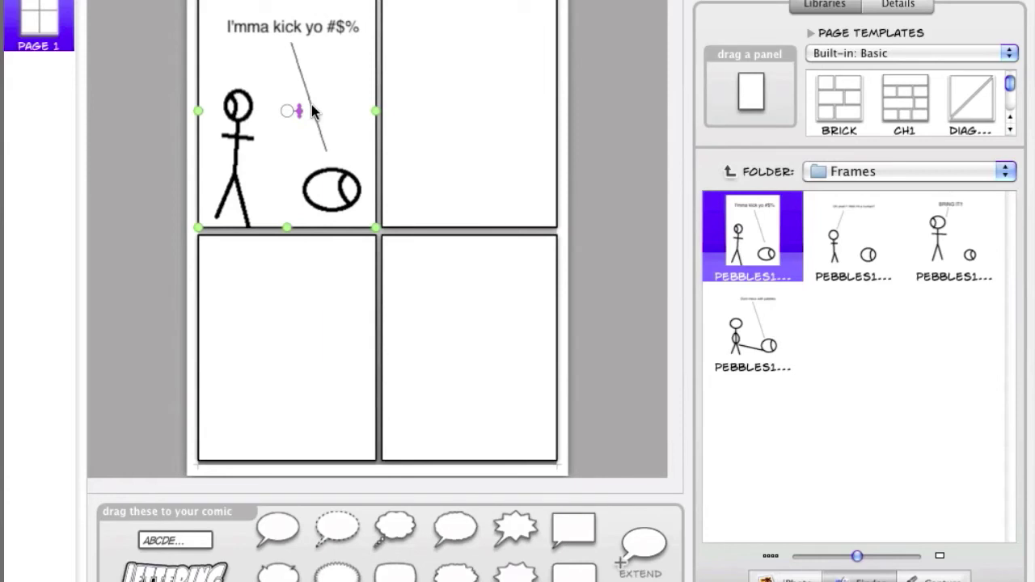
left_click_drag(845, 234, 526, 144)
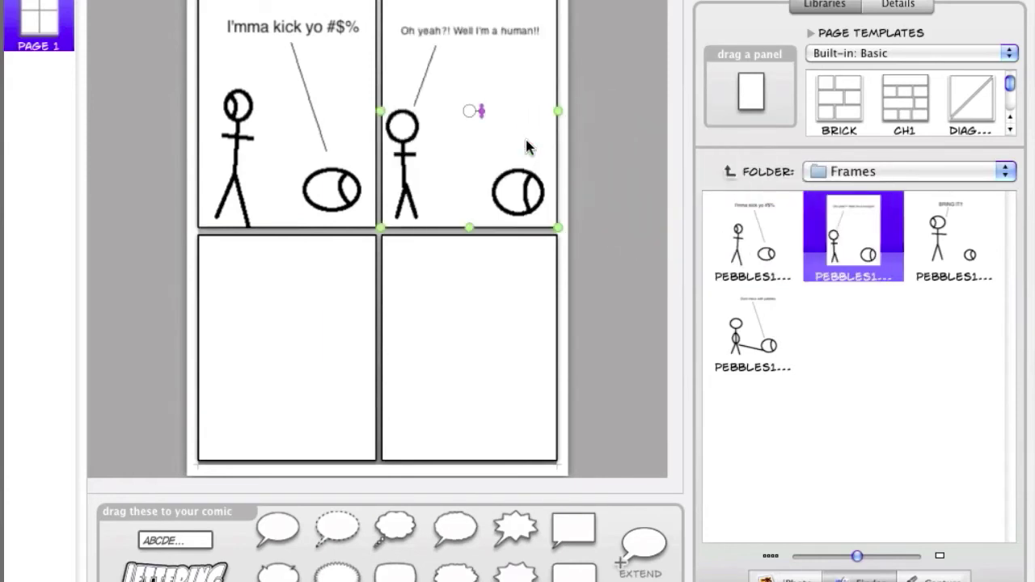
left_click(964, 227)
left_click_drag(965, 227, 311, 319)
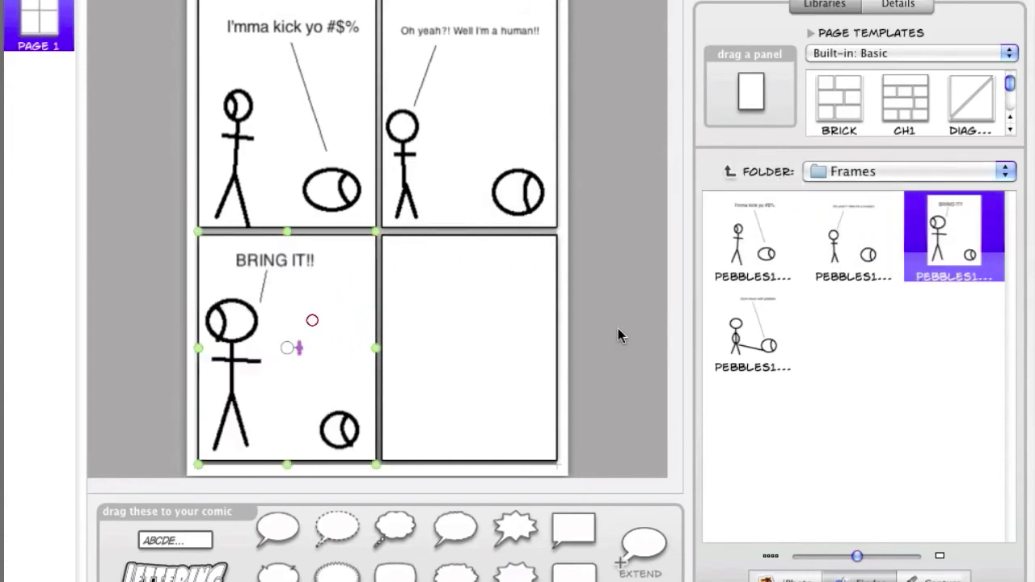
left_click_drag(772, 327, 495, 359)
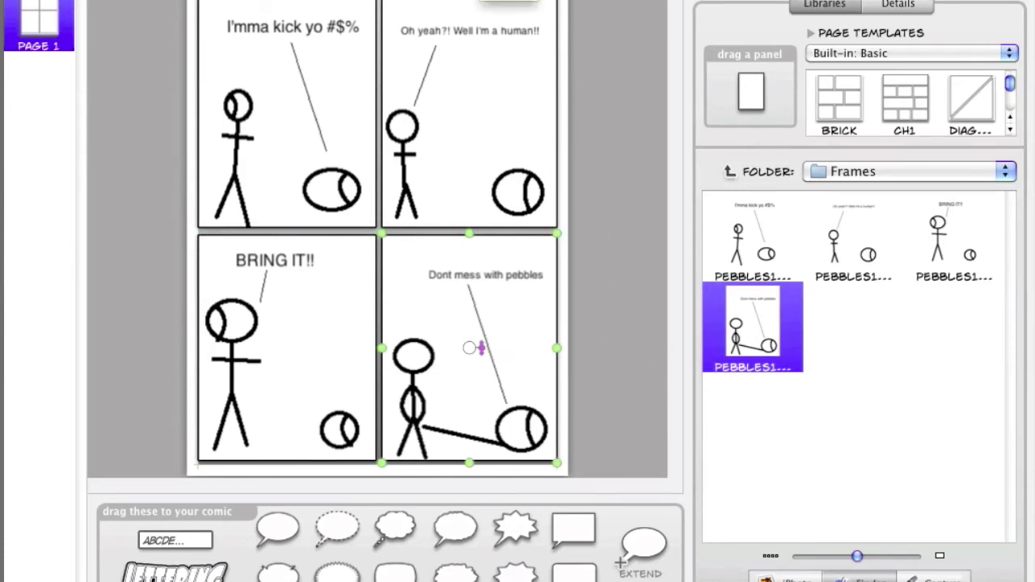
key("Escape")
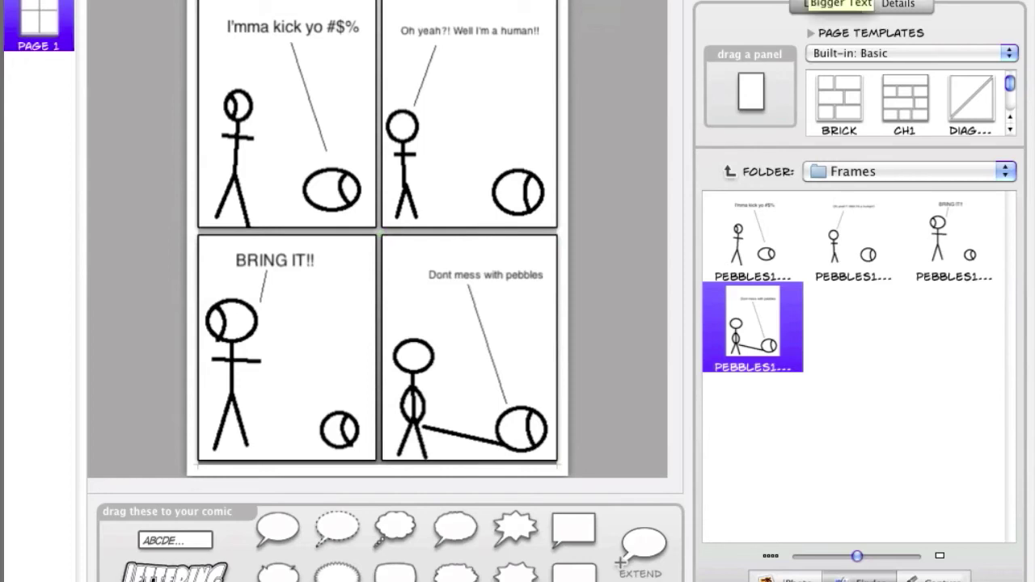
left_click(890, 5)
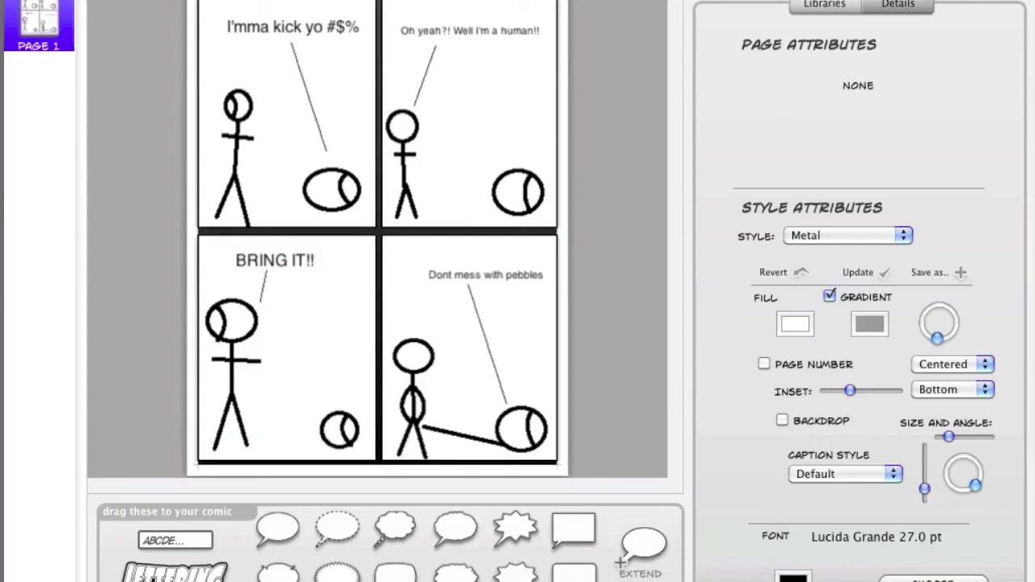
Make the page fill a white-to-black gradient, rotate its angle, and turn on page numbering
left_click(751, 312)
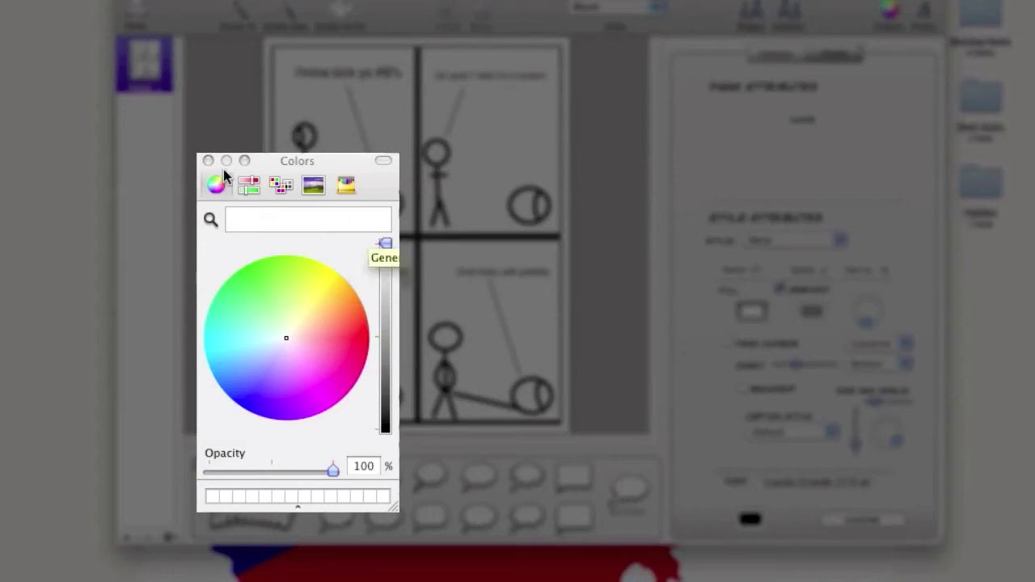
left_click(208, 160)
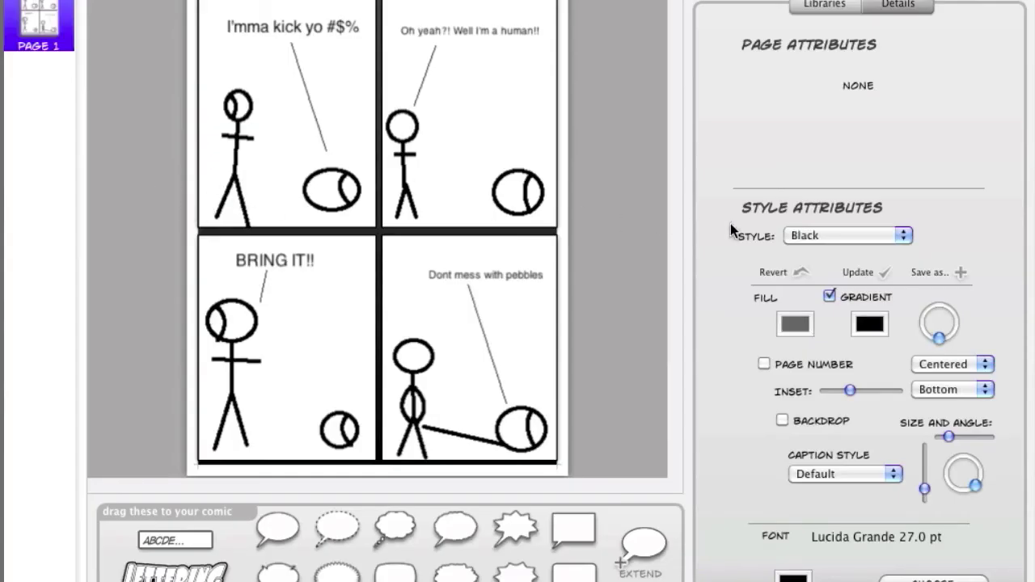
left_click(795, 323)
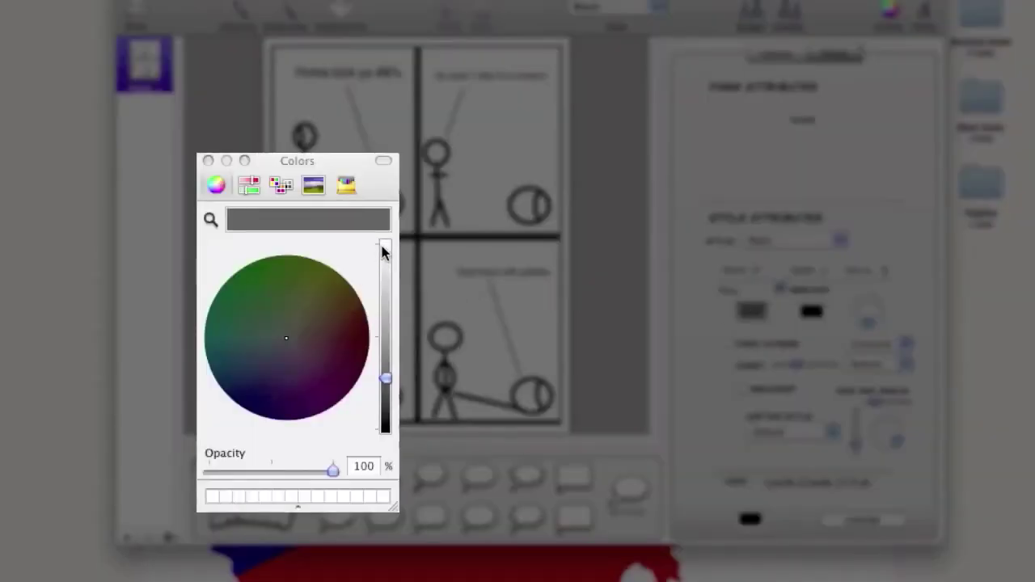
left_click_drag(385, 245, 387, 223)
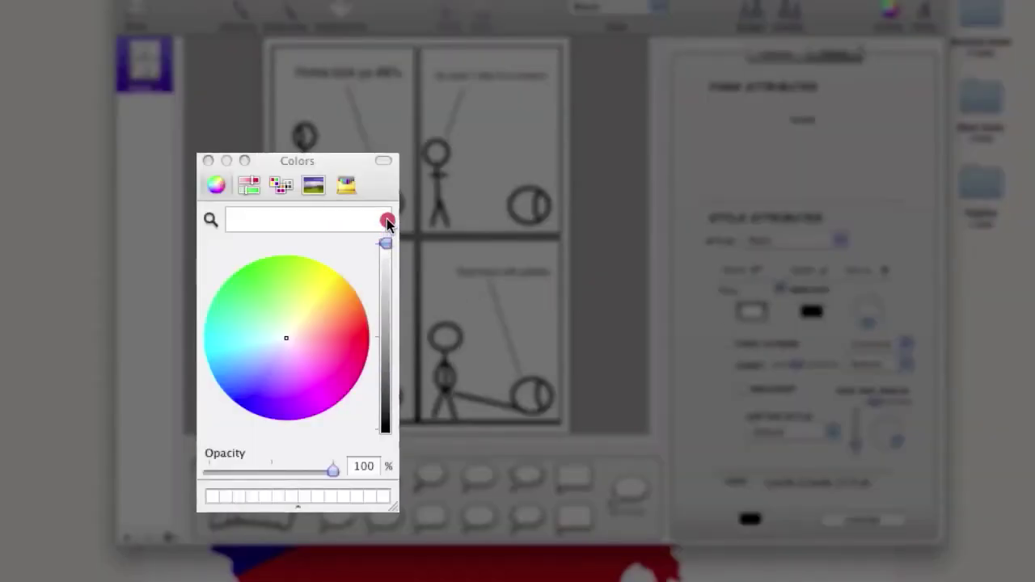
left_click(208, 162)
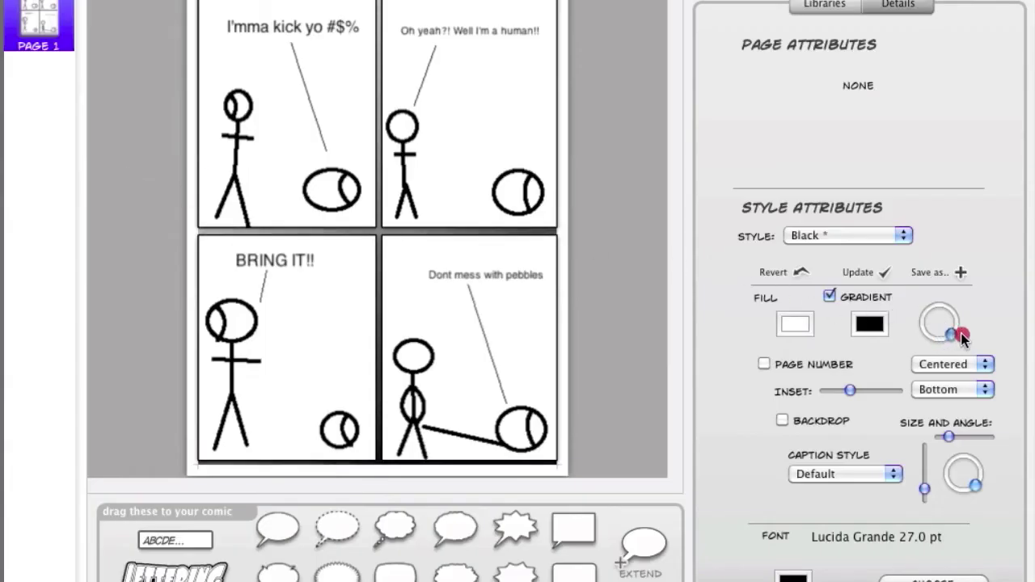
mouse_move(961, 333)
left_mouse_down()
mouse_move(976, 304)
mouse_move(931, 278)
mouse_move(899, 283)
mouse_move(890, 292)
mouse_move(938, 346)
left_mouse_up()
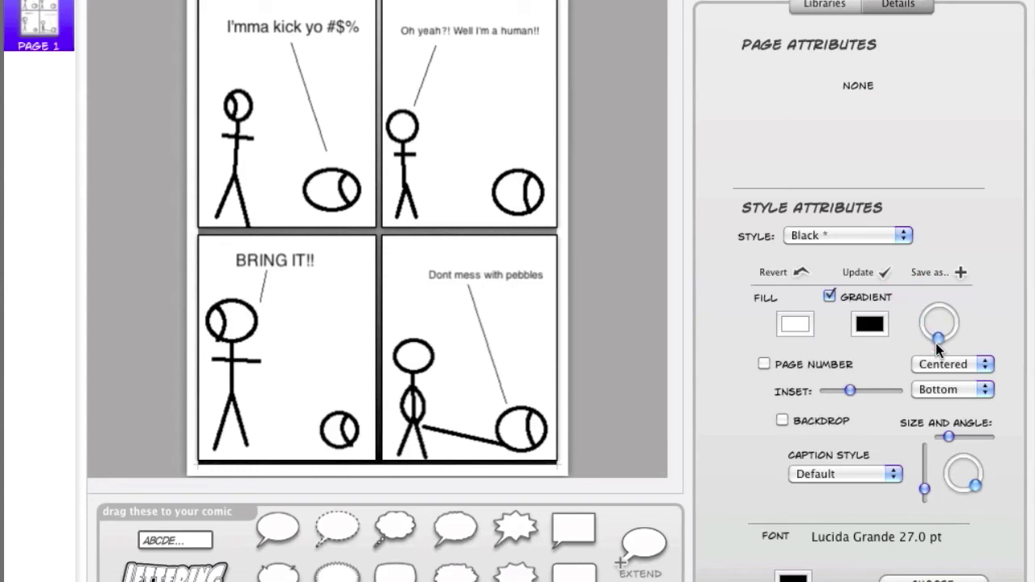
left_click(843, 366)
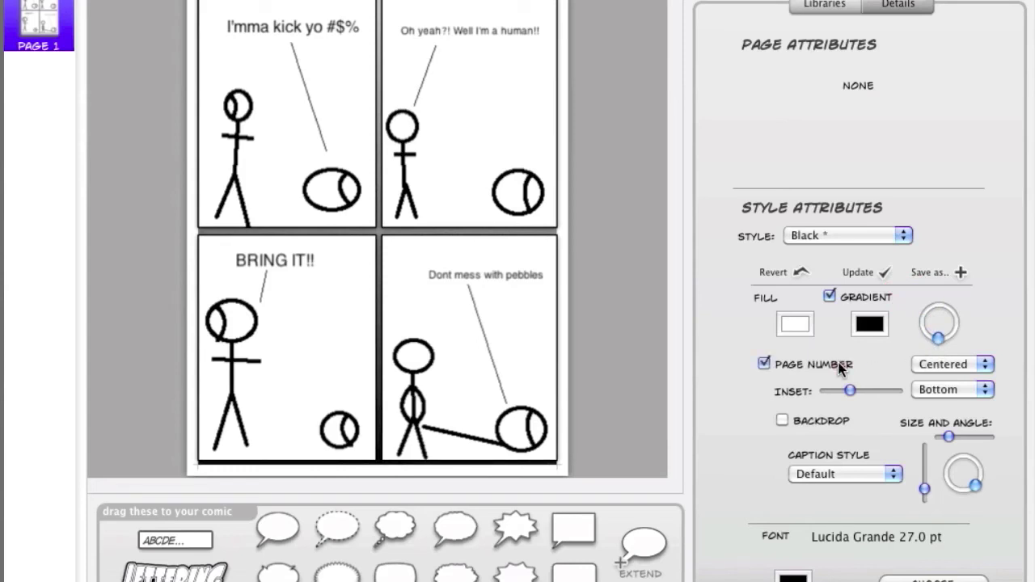
Set the page-number position to Alternate, keeping page numbers switched off
left_click(952, 364)
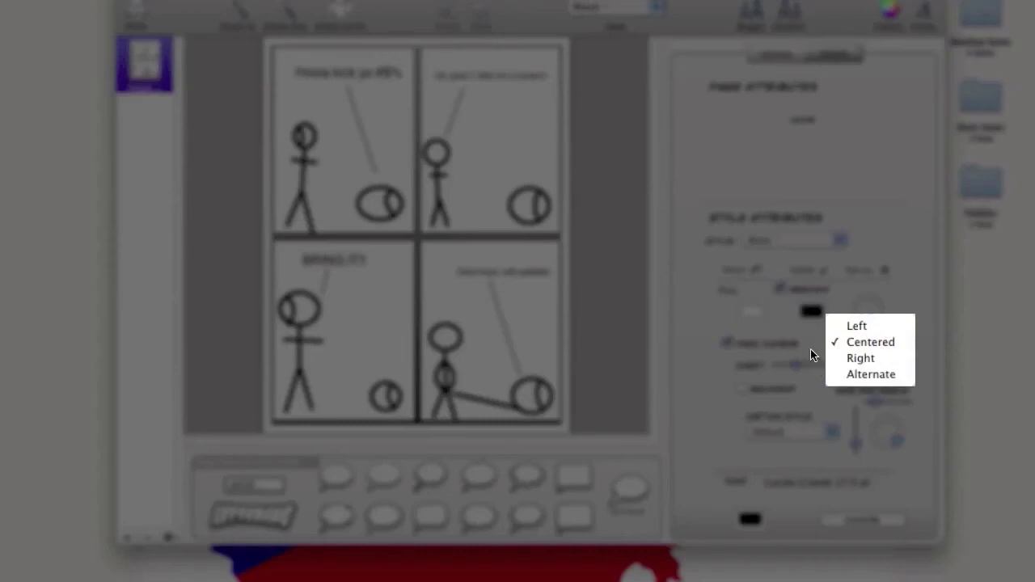
left_click(810, 349)
left_click(874, 344)
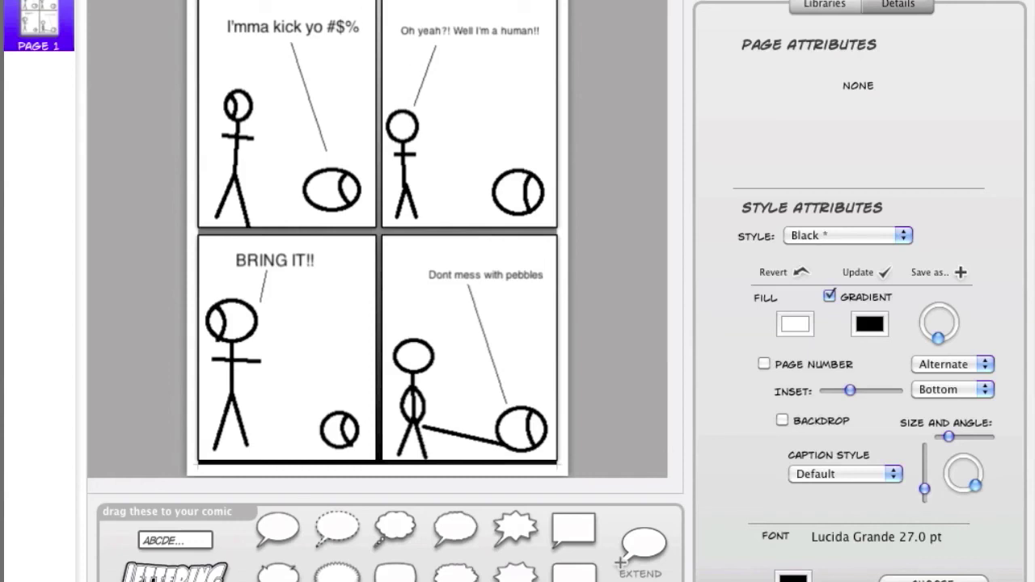
Quit Comic Life with Cmd-Q, discarding the unsaved Untitled comic
key("super+q")
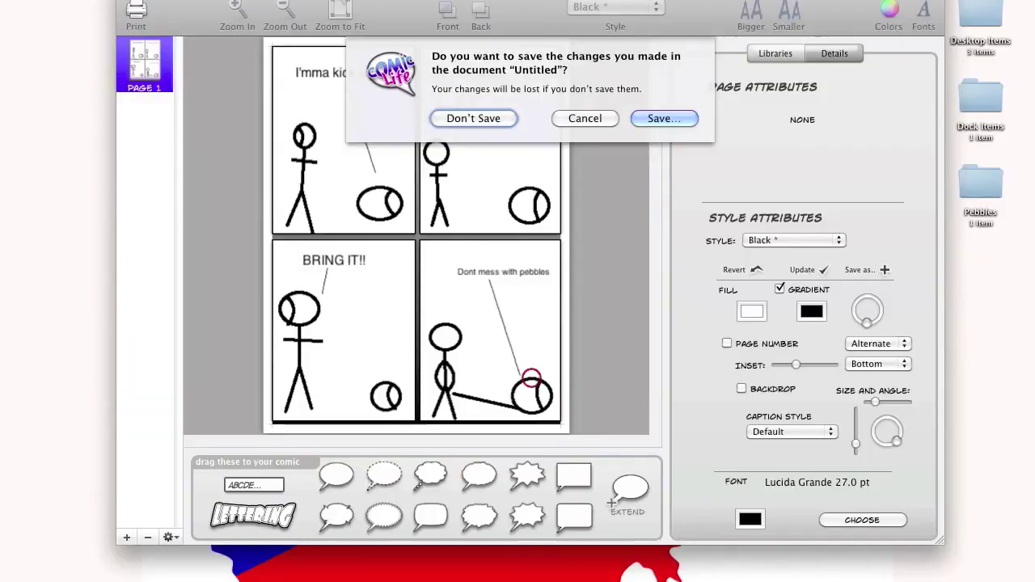
left_click(486, 119)
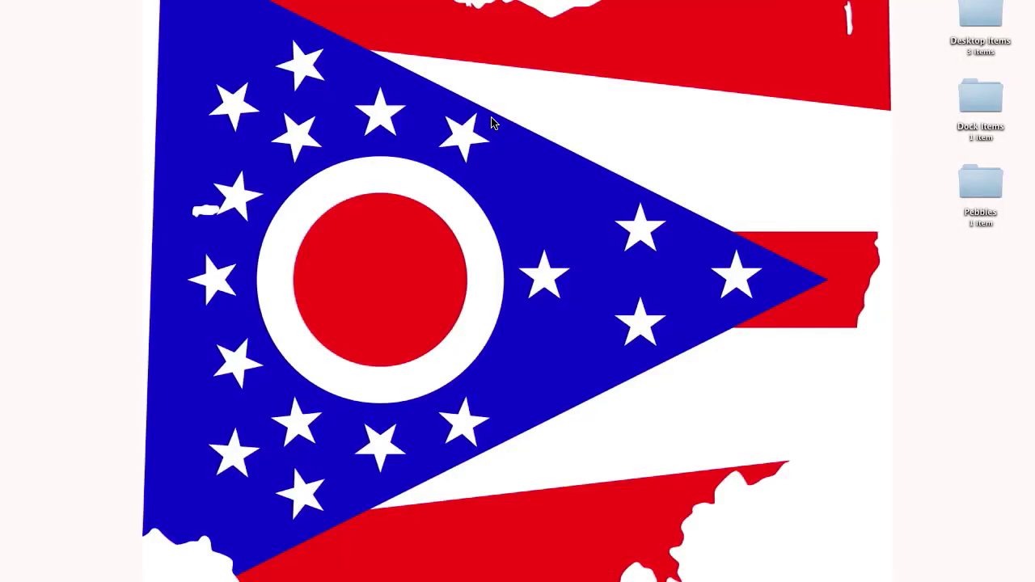
left_click_drag(561, 199, 527, 389)
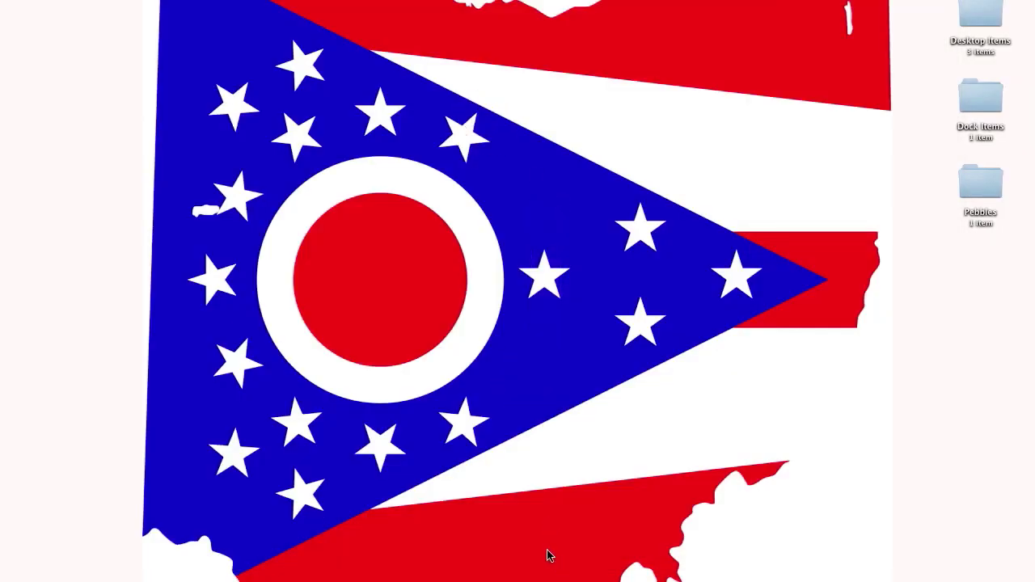